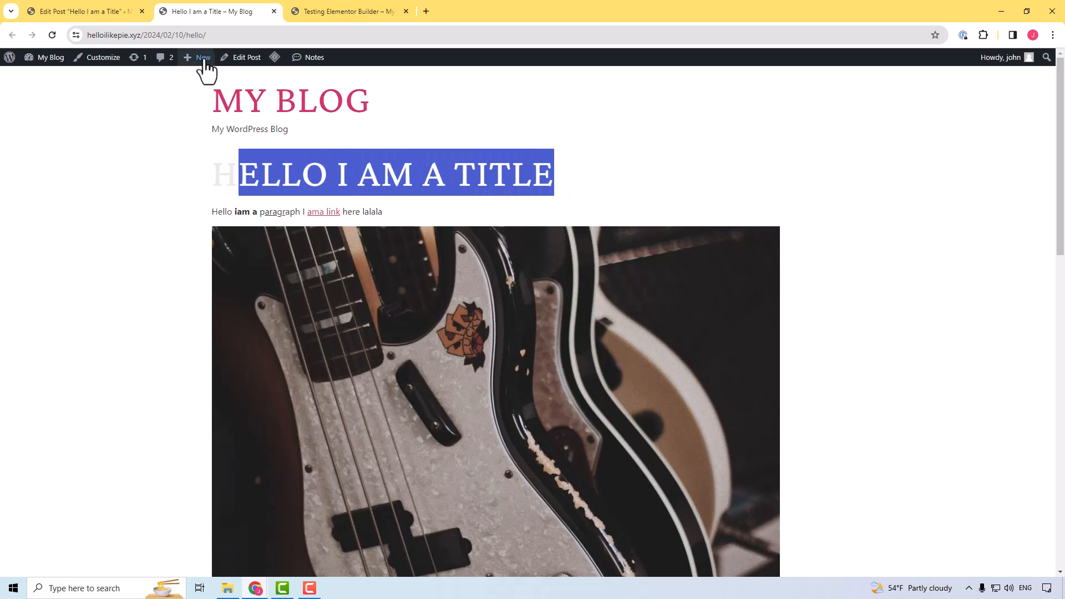
# Examine the published post's URL, including its date path and the hello slug.
pyautogui.moveTo(186, 36); pyautogui.dragTo(214, 36)
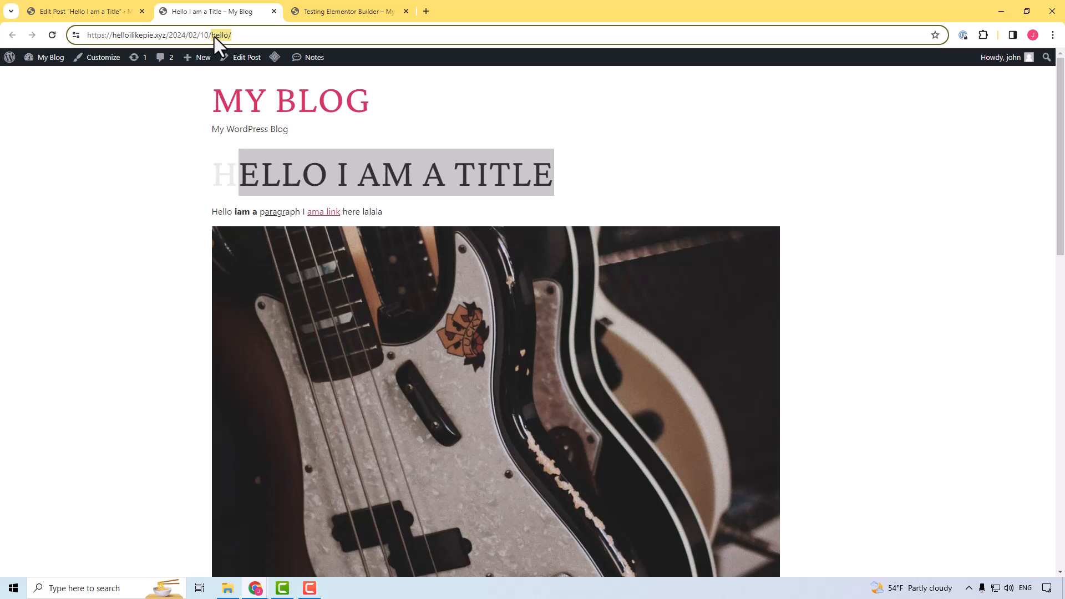
pyautogui.click(241, 36)
pyautogui.moveTo(165, 35); pyautogui.dragTo(235, 37)
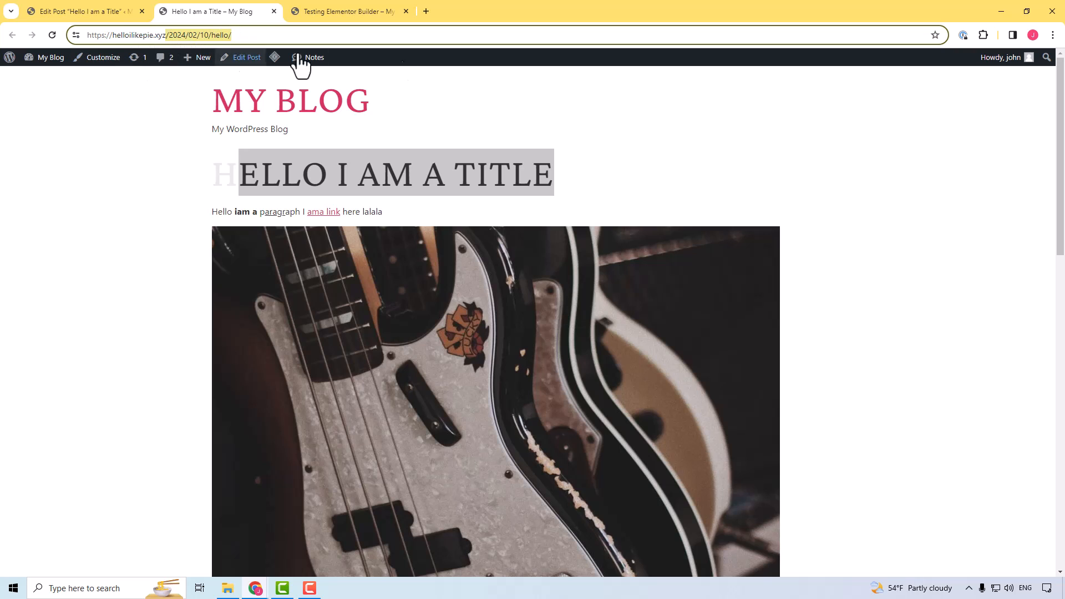
# Open the post "Hello I am a Title" for editing from the site's post list and look through its content.
pyautogui.click(10, 58)
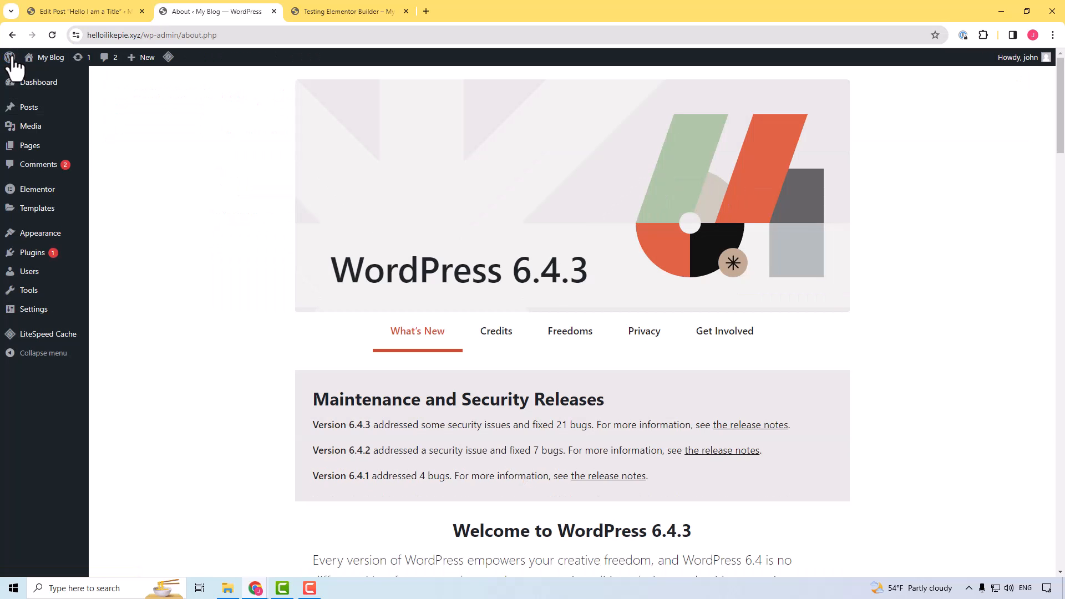
pyautogui.moveTo(45, 117)
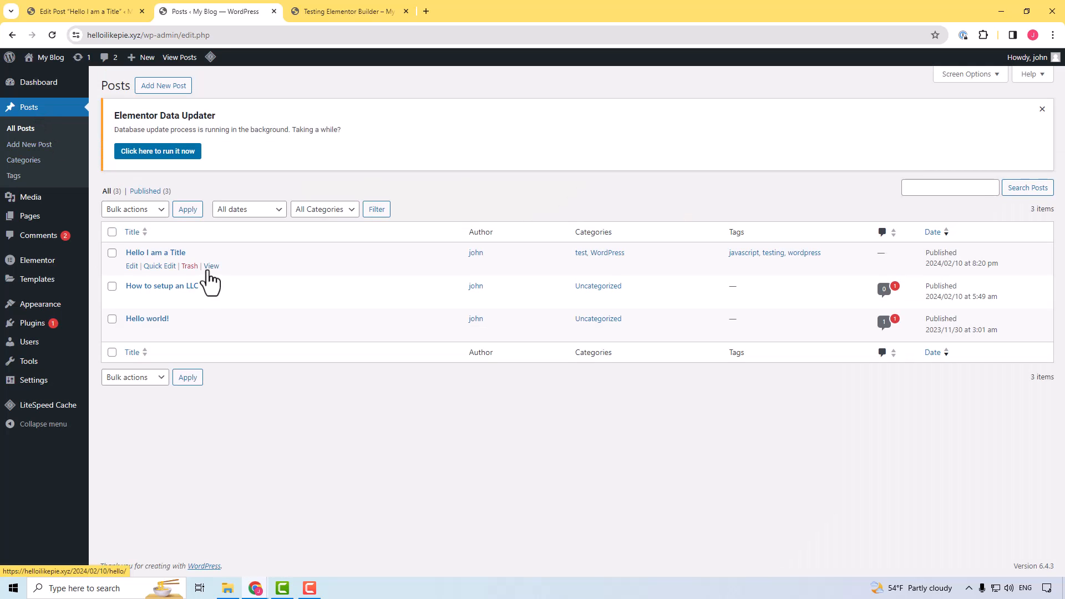
pyautogui.click(165, 253)
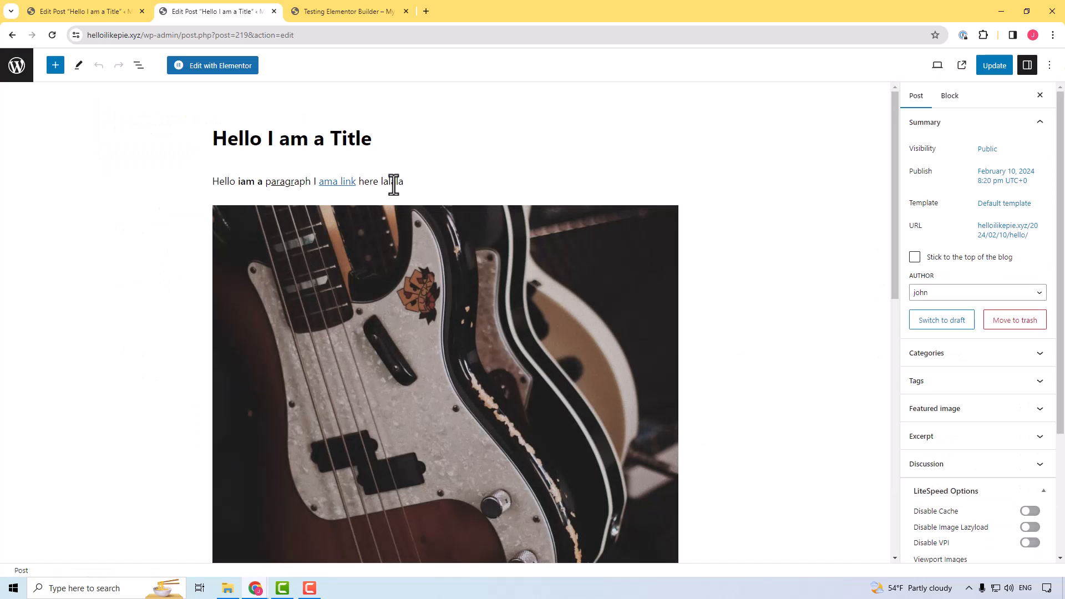
pyautogui.scroll(-10, 457, 385)
pyautogui.scroll(10, 399, 483)
# Change the post's permalink slug to hello-lol and update the post.
pyautogui.click(1034, 235)
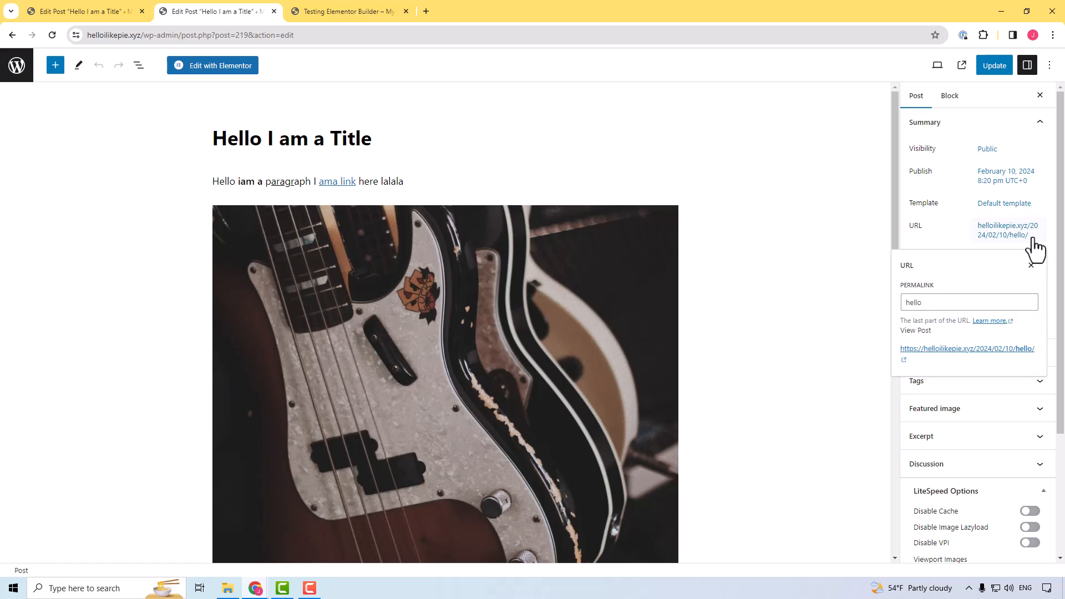
pyautogui.click(959, 302)
pyautogui.click(988, 71)
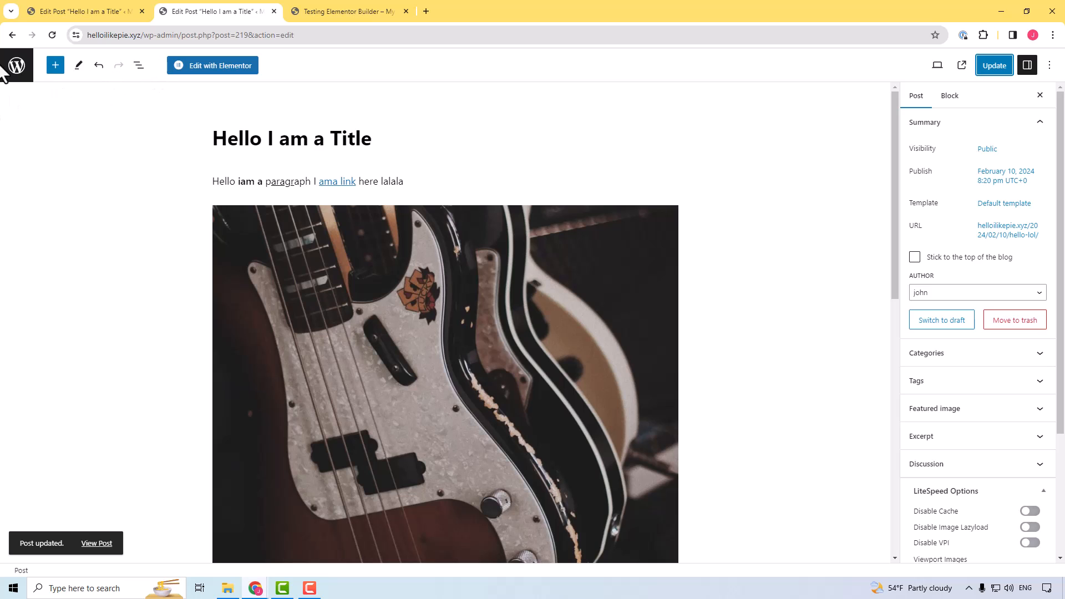
# Return from the post editor to the admin area and open the site's Permalink Settings.
pyautogui.click(22, 78)
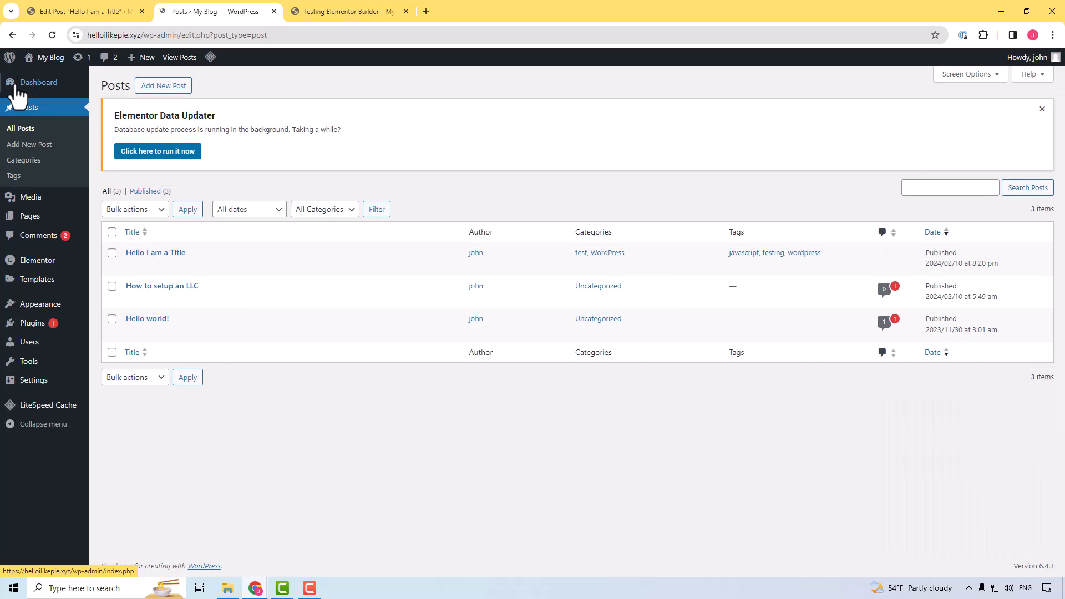
pyautogui.moveTo(42, 305)
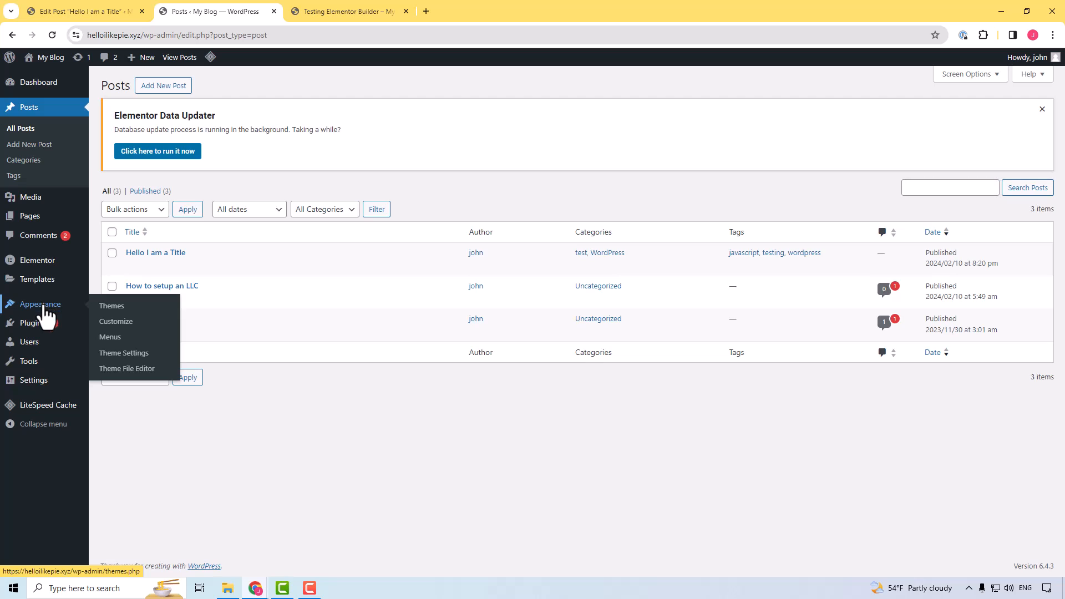
pyautogui.moveTo(43, 383)
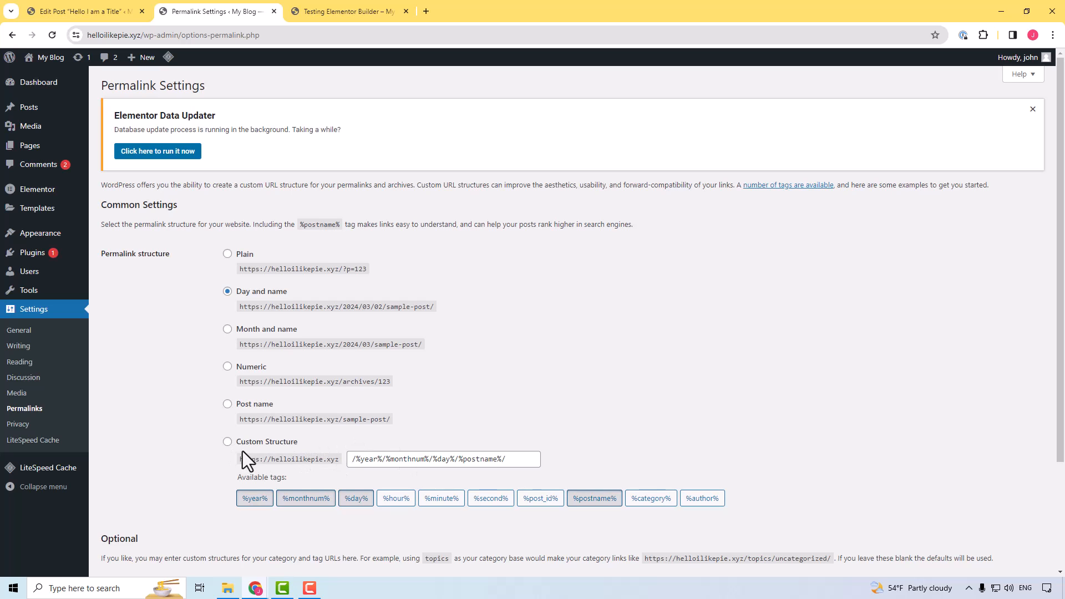
# Try out a custom permalink structure by clearing it and toggling the year, month number, post ID and category tags.
pyautogui.click(227, 443)
pyautogui.moveTo(504, 460); pyautogui.dragTo(308, 457)
pyautogui.press('BackSpace')
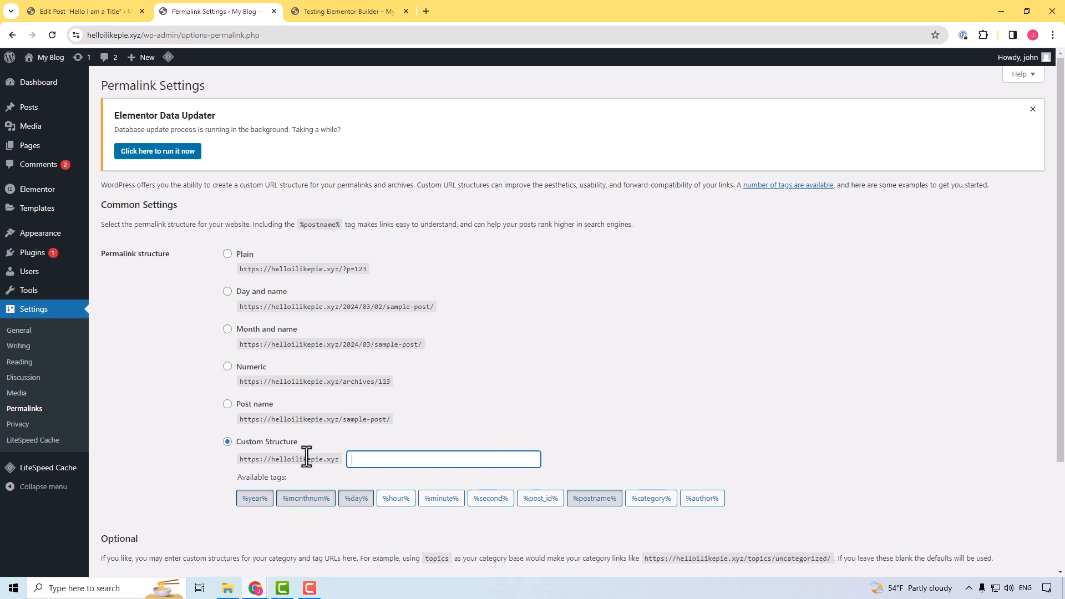
pyautogui.click(306, 499)
pyautogui.click(258, 498)
pyautogui.click(267, 502)
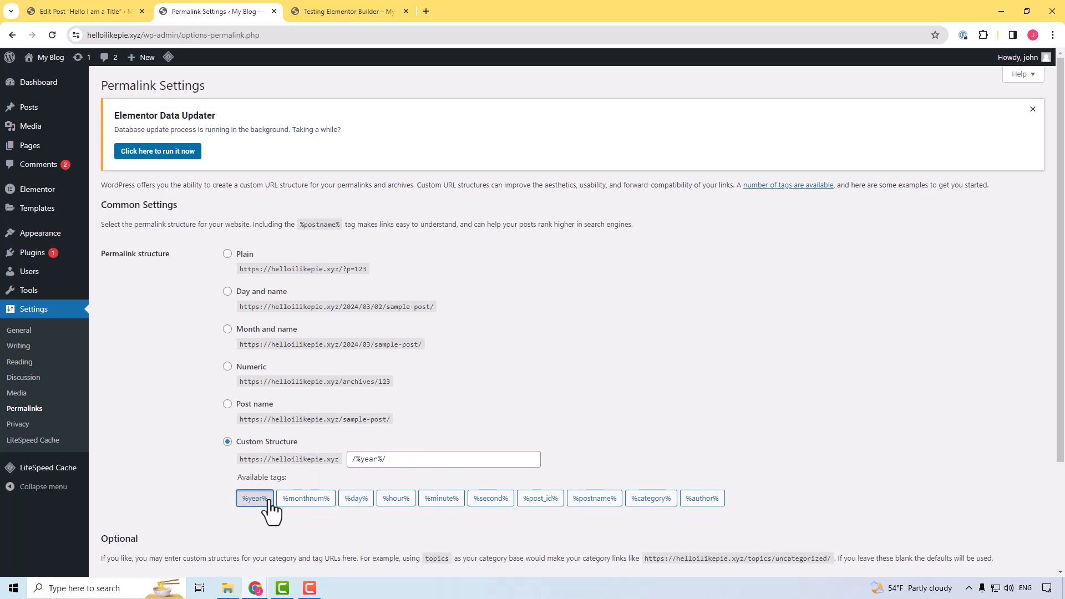
pyautogui.click(305, 499)
pyautogui.click(541, 499)
pyautogui.click(547, 504)
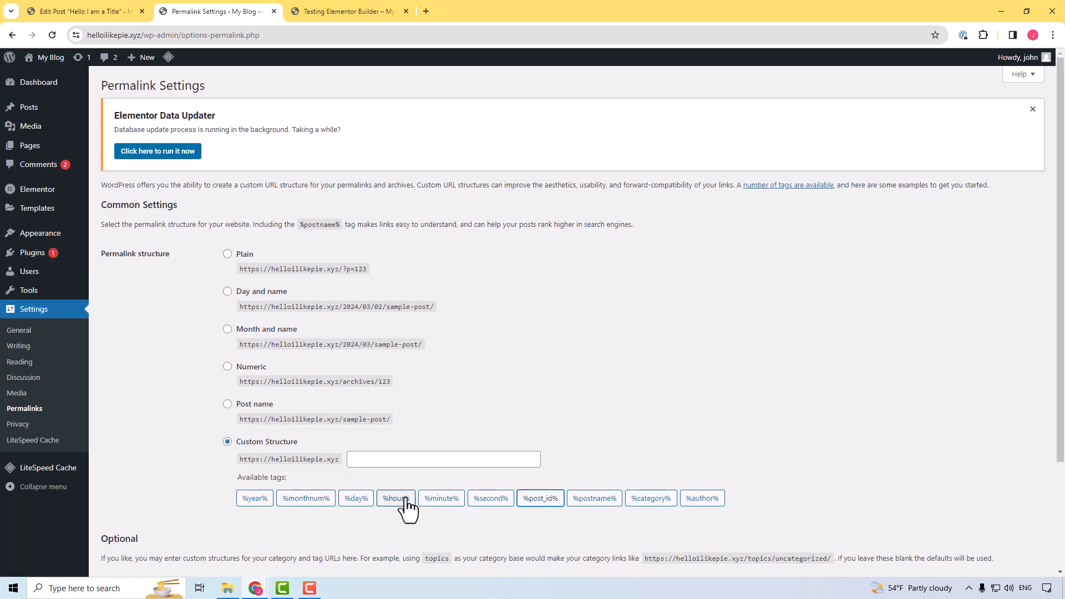
pyautogui.click(643, 499)
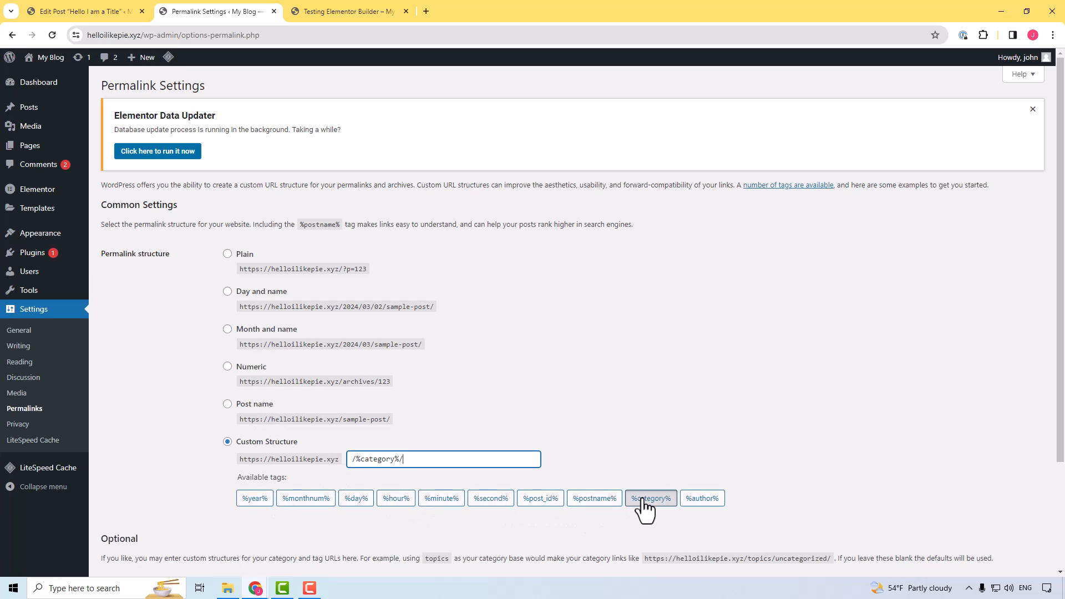
pyautogui.click(410, 460)
pyautogui.press('BackSpace')
# Set the permalink structure to Post name and save the changes.
pyautogui.click(227, 405)
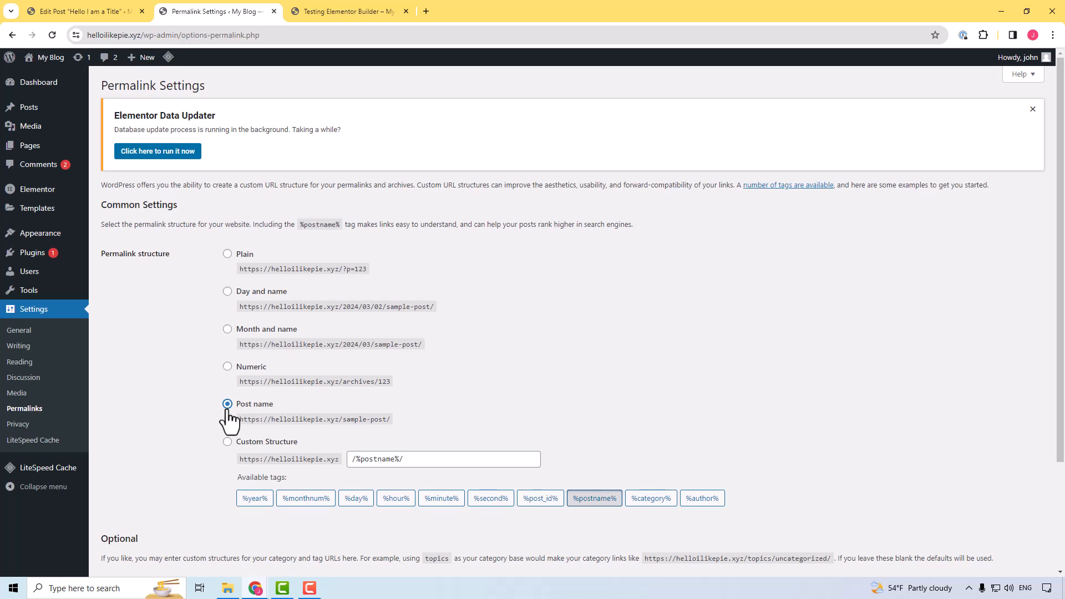
pyautogui.click(589, 499)
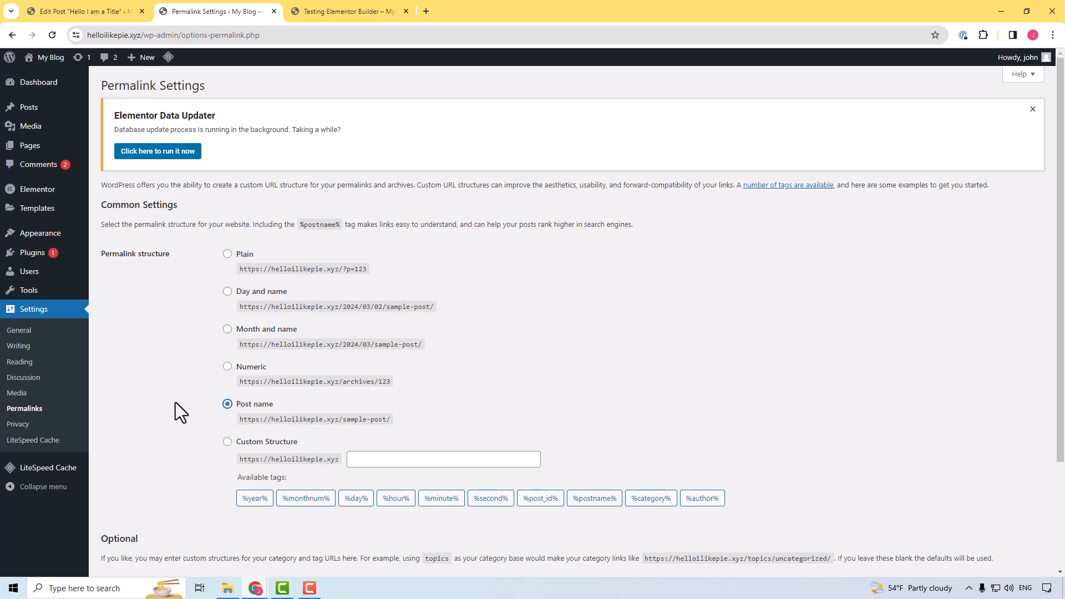
pyautogui.scroll(-3, 189, 404)
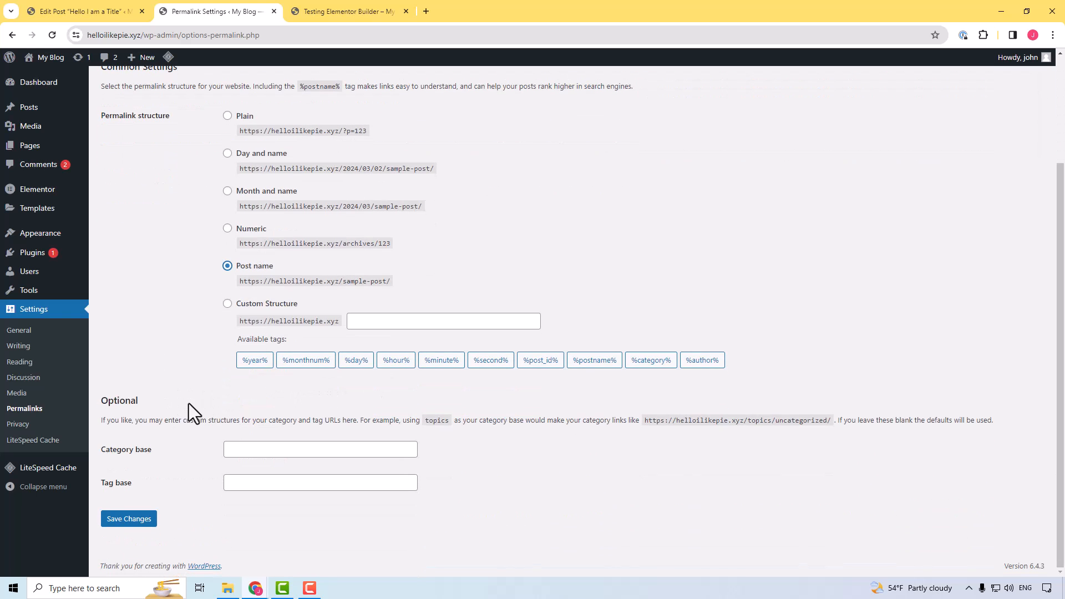
pyautogui.scroll(3, 181, 361)
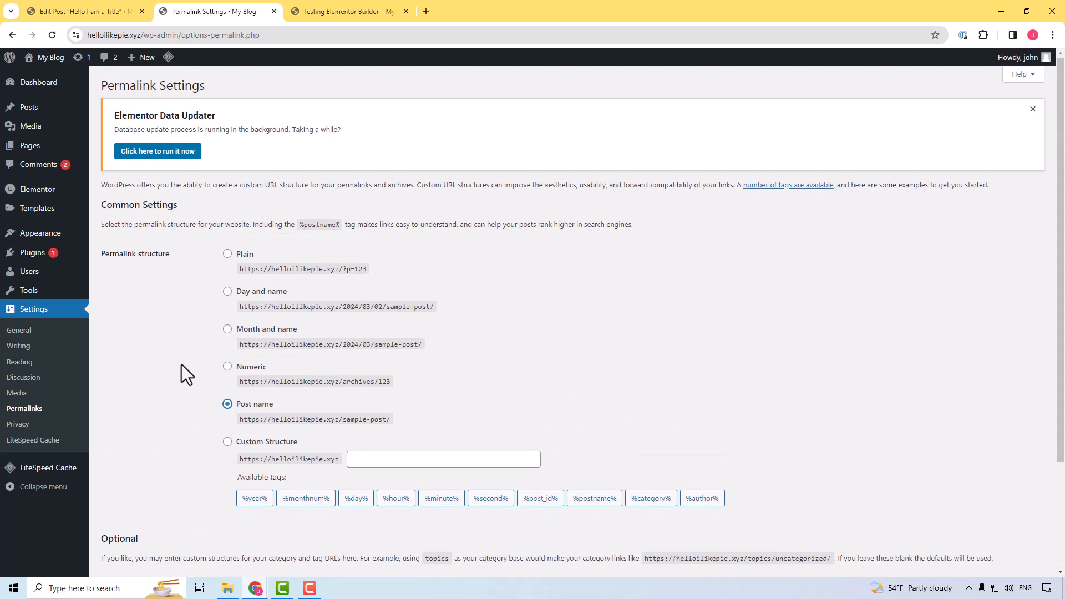
pyautogui.scroll(-3, 181, 364)
pyautogui.click(138, 521)
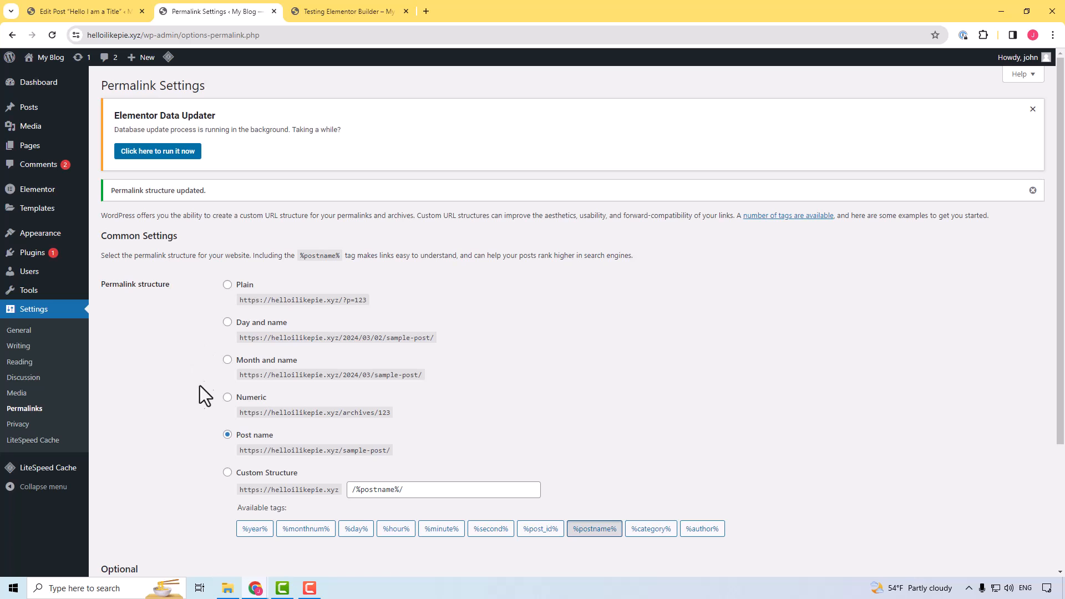
# View the published post "Hello I am a Title" from the post list and check its URL.
pyautogui.scroll(-3, 314, 435)
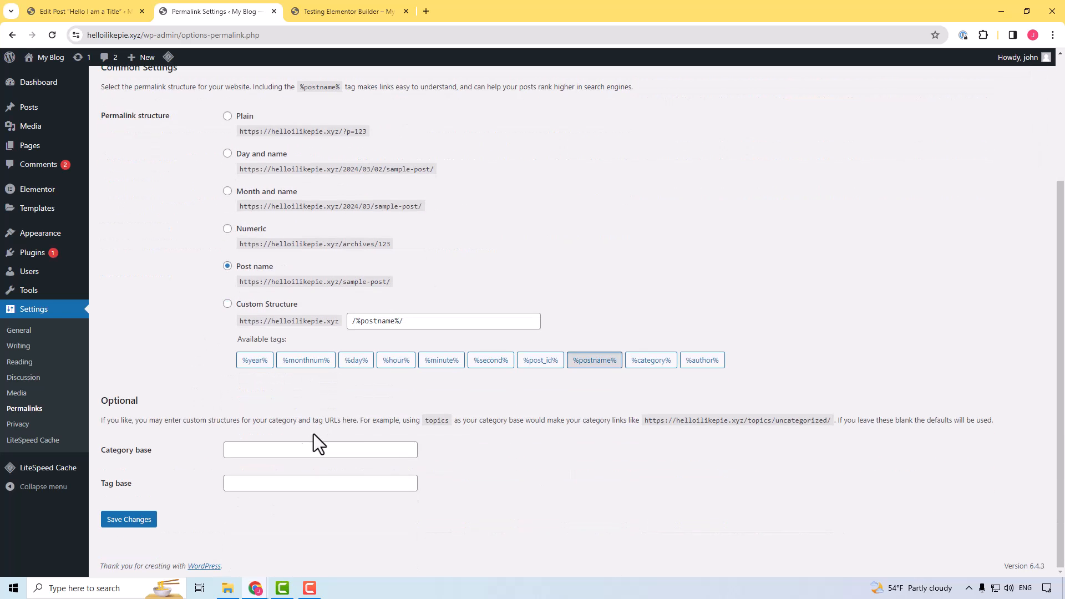
pyautogui.scroll(3, 223, 431)
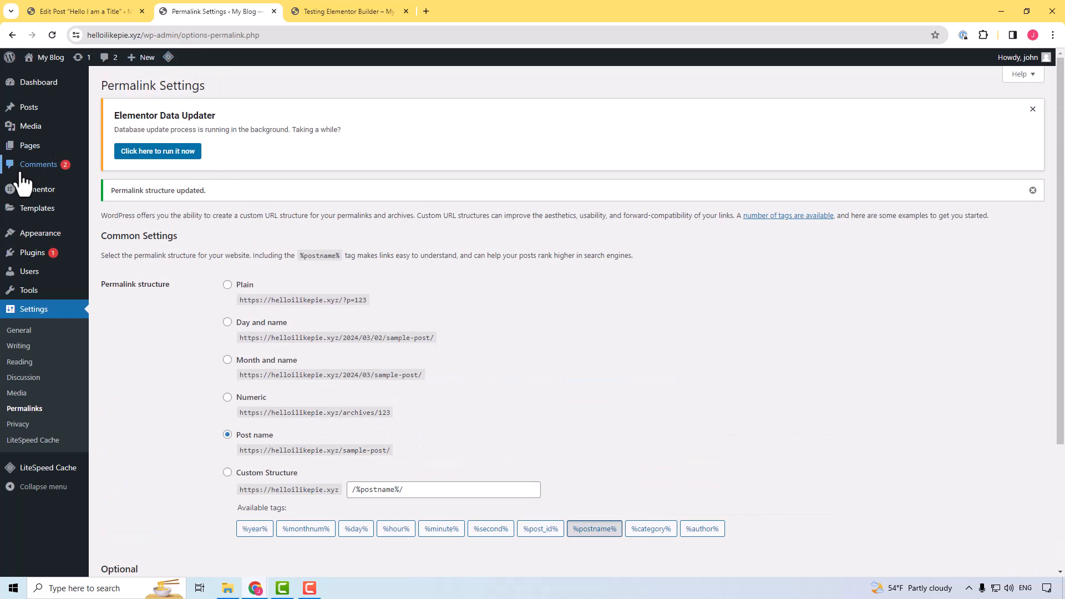
pyautogui.moveTo(26, 111)
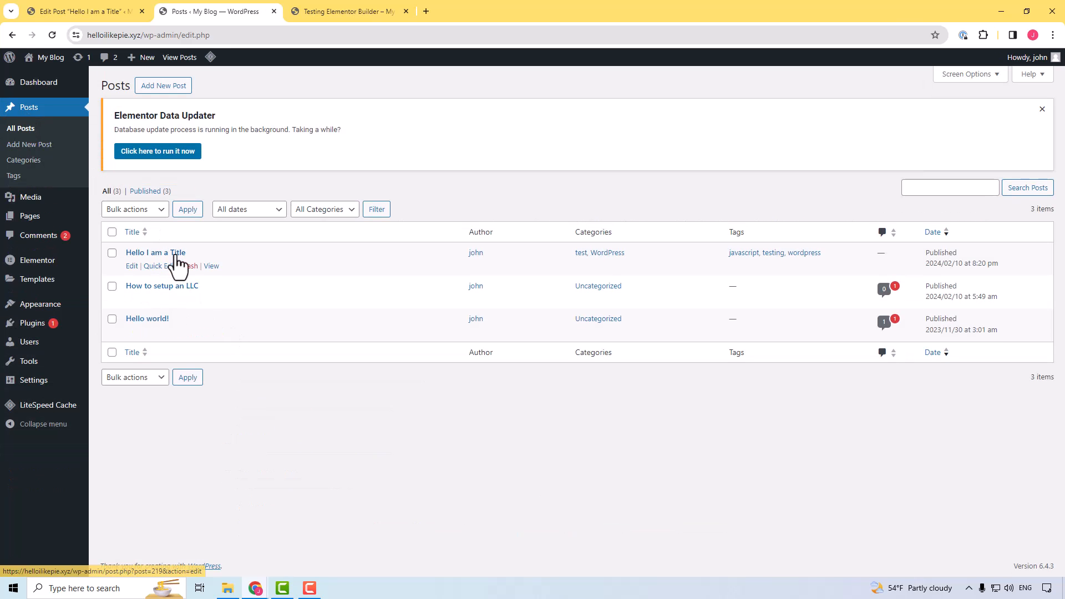
pyautogui.click(211, 266)
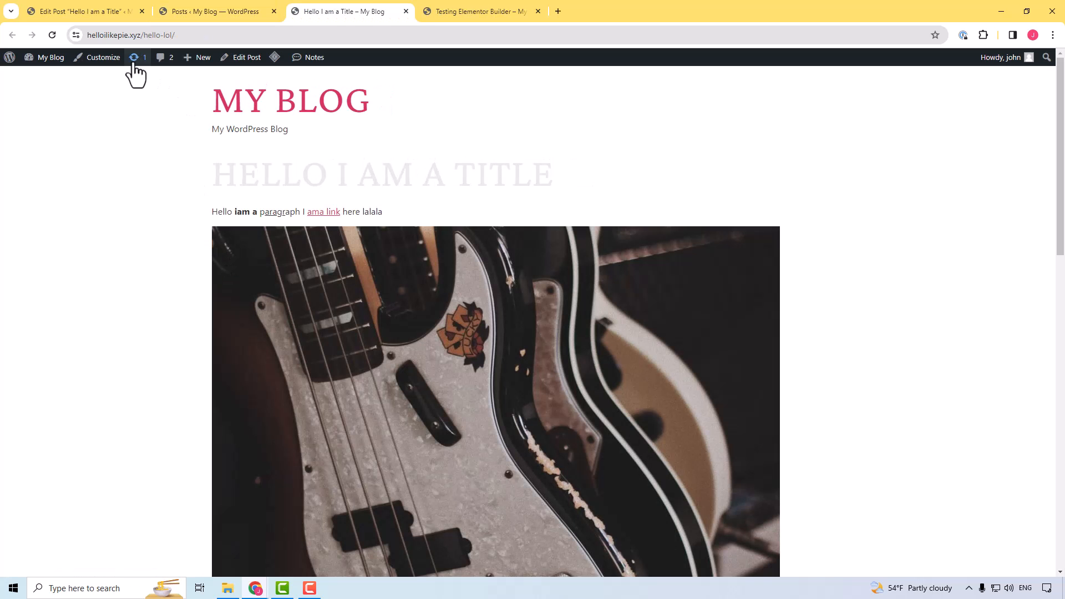
pyautogui.moveTo(114, 35); pyautogui.dragTo(72, 36)
pyautogui.click(238, 35)
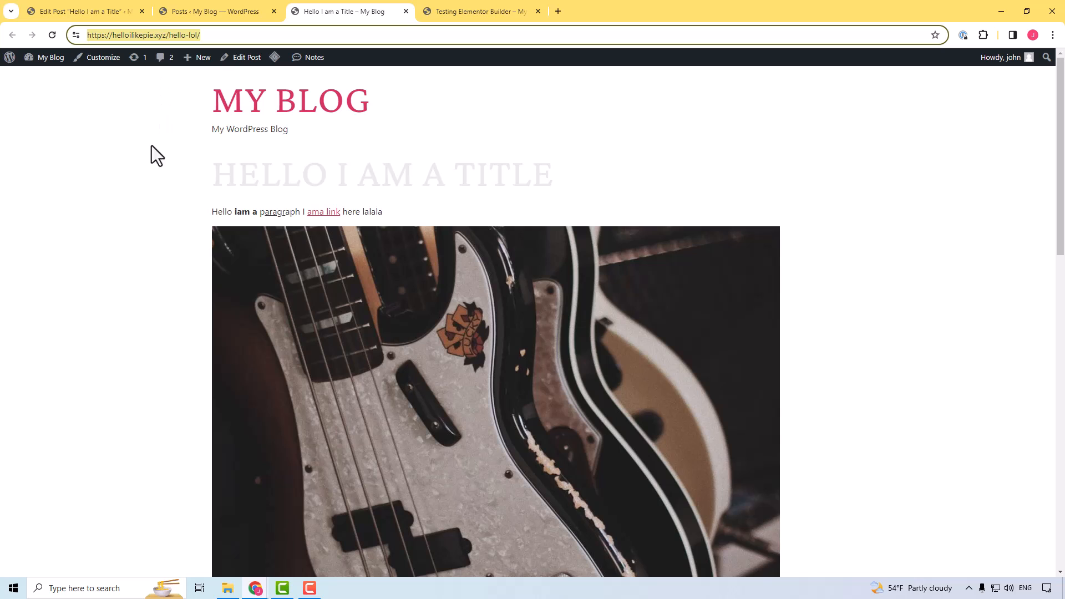
pyautogui.click(148, 92)
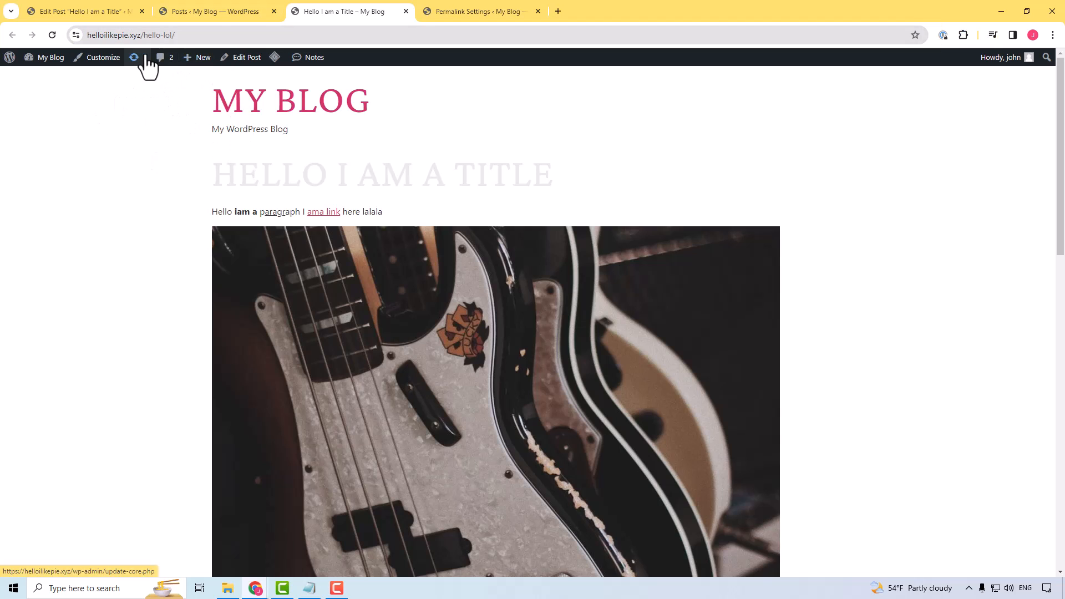
# Insert blog/ before hello-lol/ in the post's web address to illustrate the desired URL.
pyautogui.click(151, 35)
pyautogui.click(183, 35)
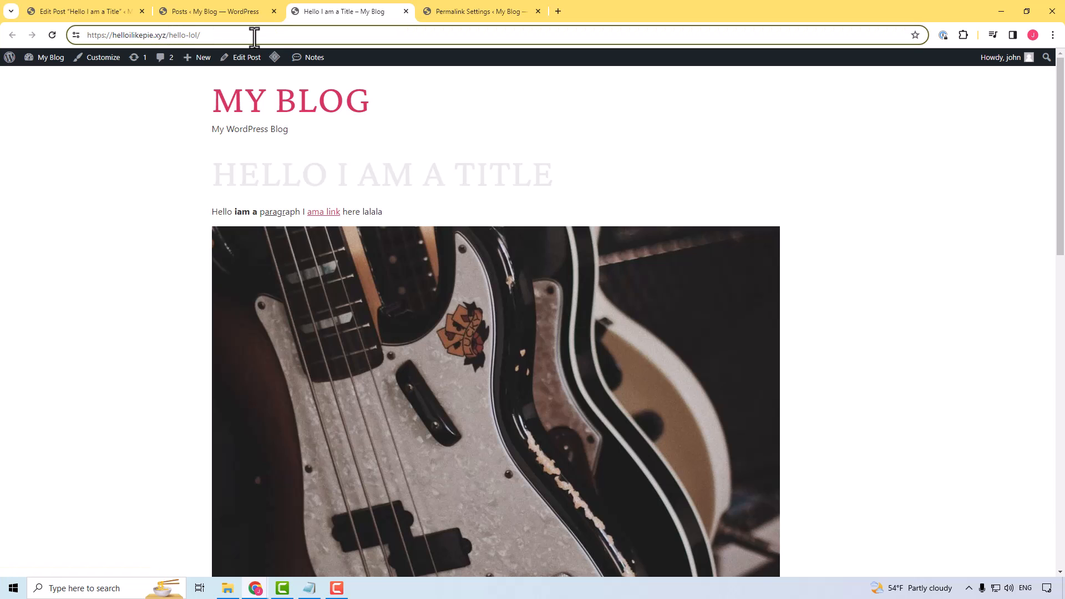
pyautogui.moveTo(214, 35); pyautogui.dragTo(178, 35)
pyautogui.click(170, 35)
pyautogui.write('blog/')
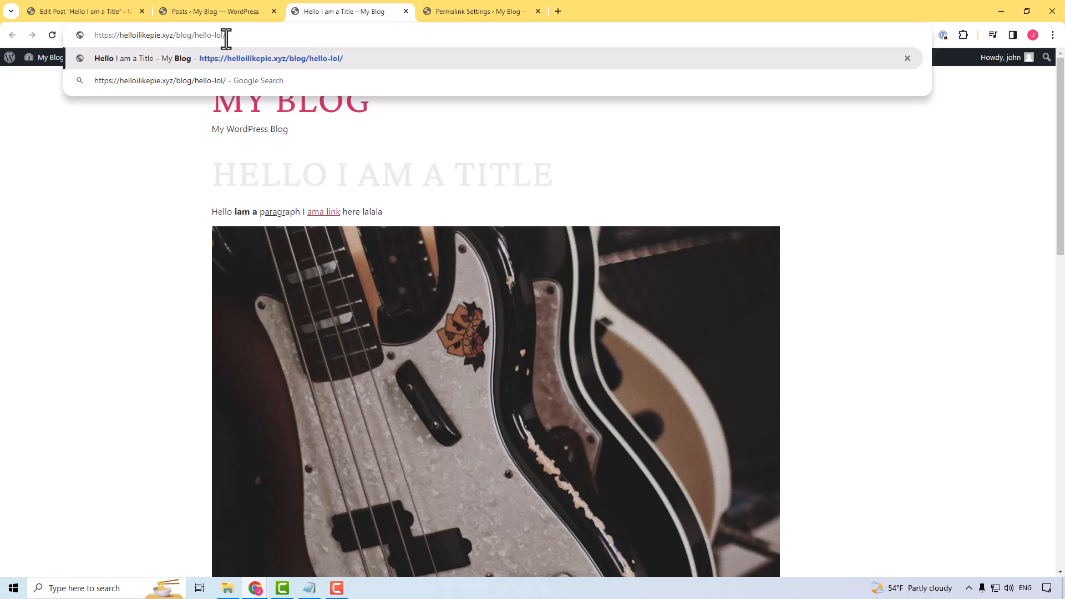
pyautogui.click(243, 38)
pyautogui.press('Return')
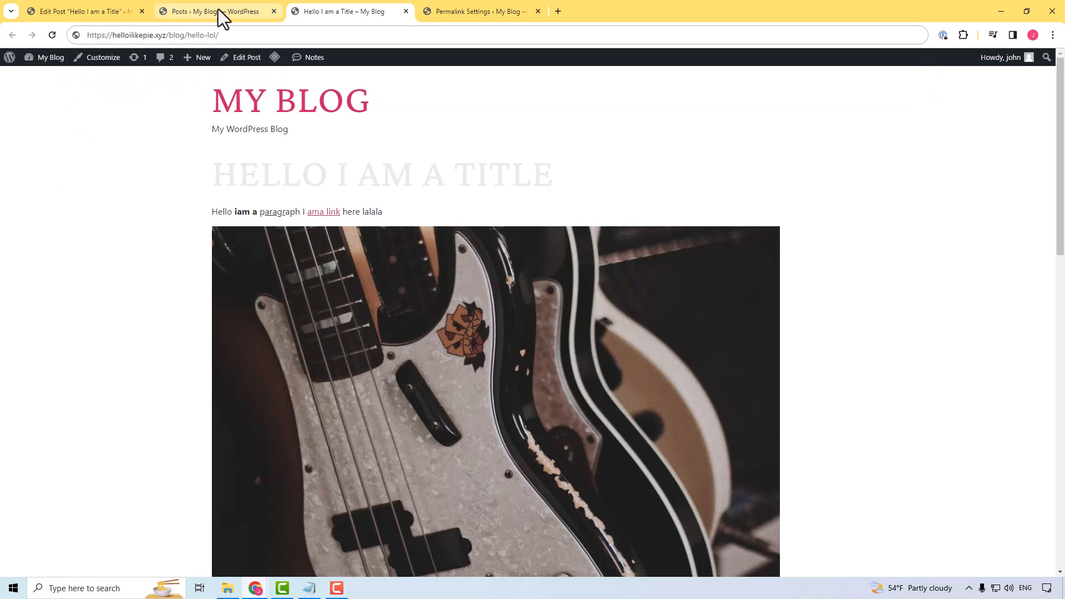
# Switch back to the Permalink Settings and set a custom structure of /blog/%postname%/.
pyautogui.moveTo(9, 59)
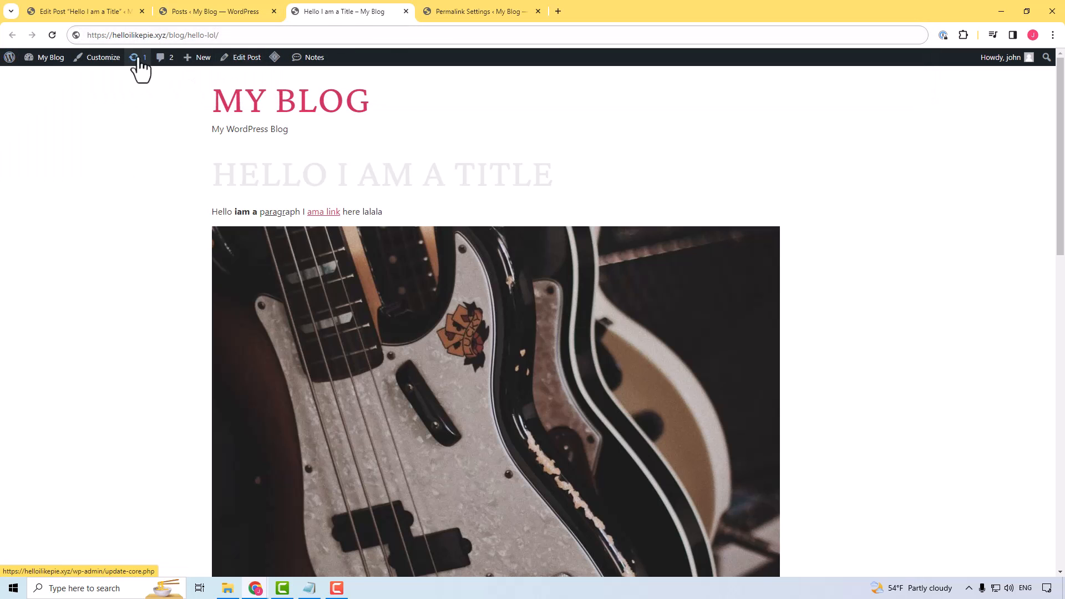
pyautogui.click(487, 13)
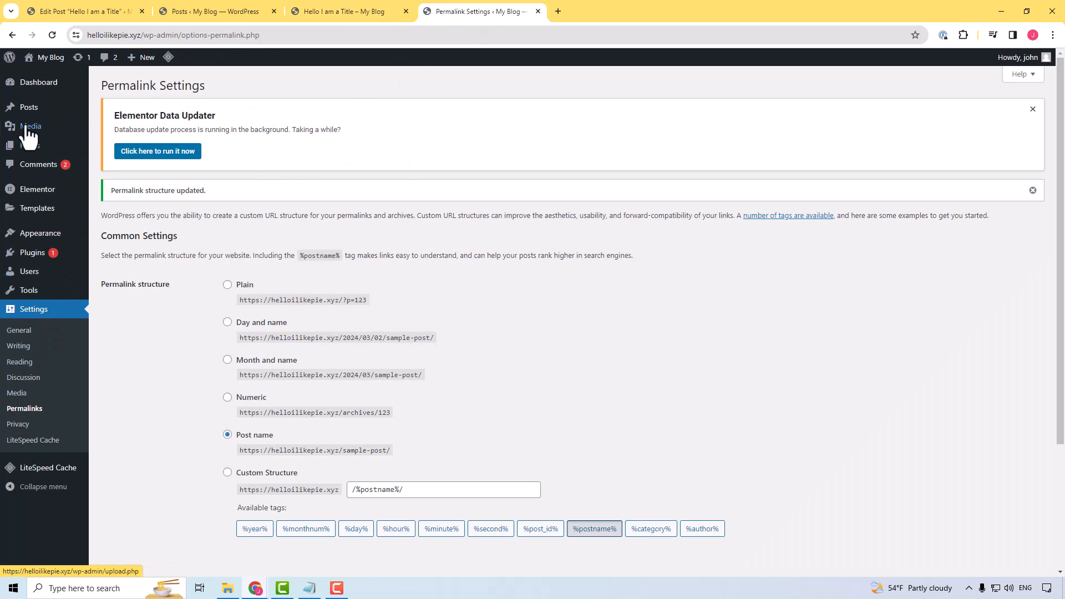
pyautogui.scroll(-1, 214, 413)
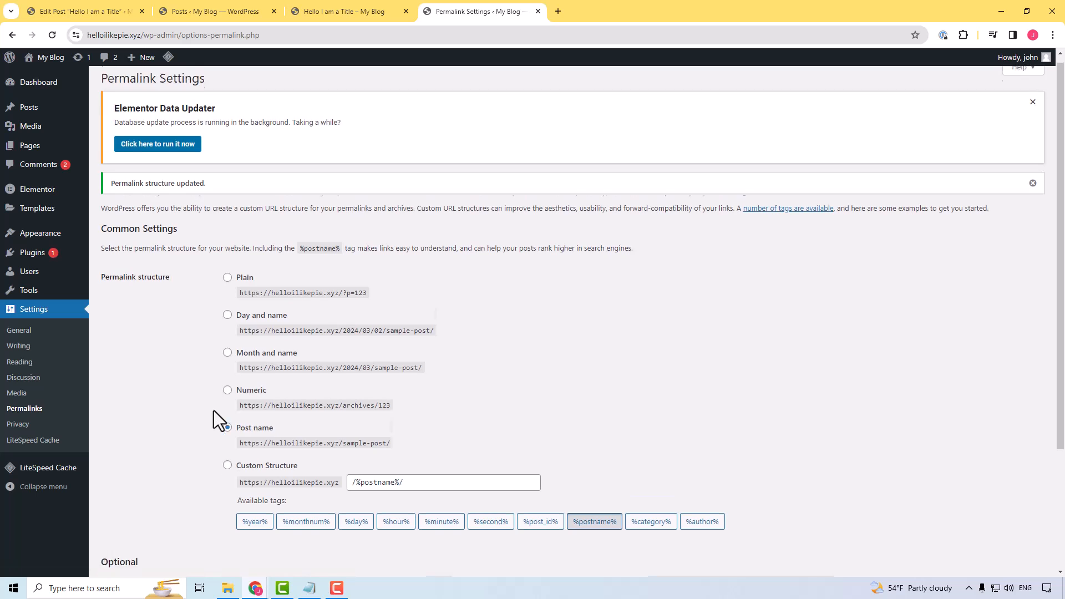
pyautogui.scroll(-2, 214, 410)
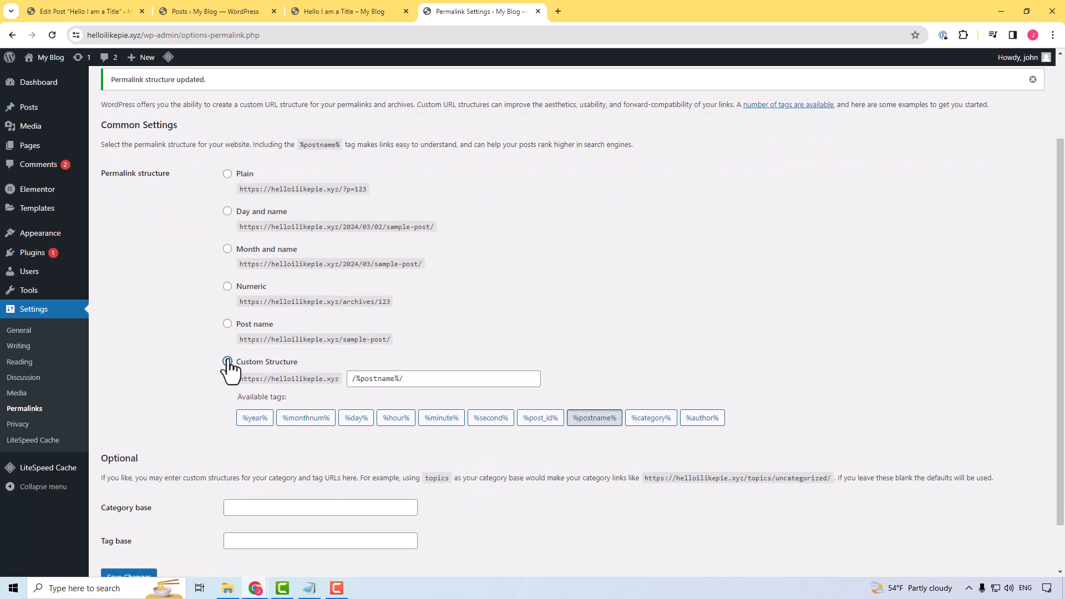
pyautogui.click(583, 424)
pyautogui.click(590, 425)
pyautogui.click(590, 424)
pyautogui.click(465, 379)
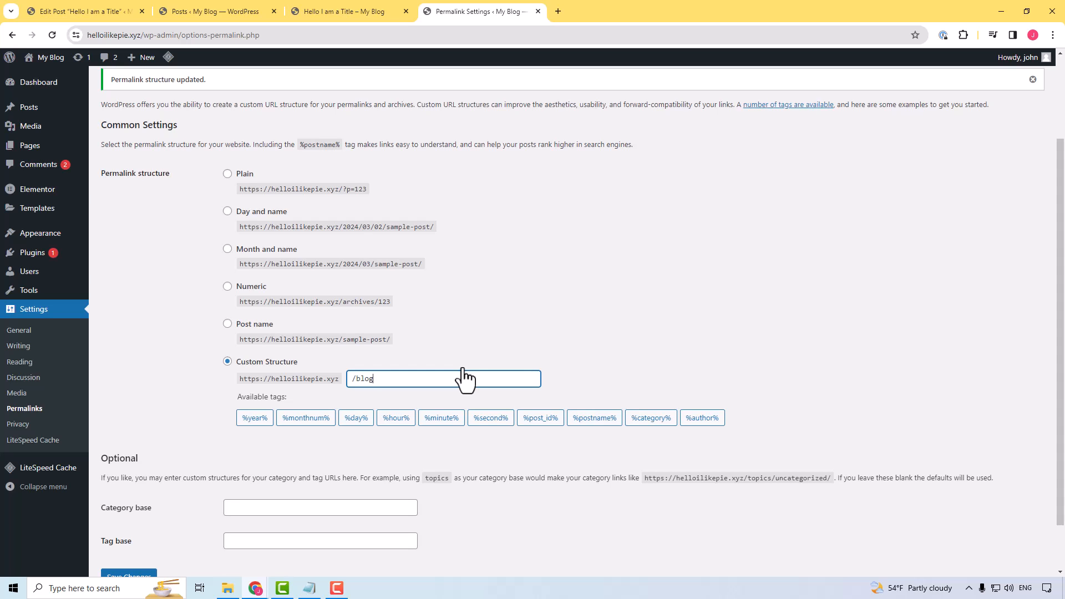
pyautogui.click(596, 421)
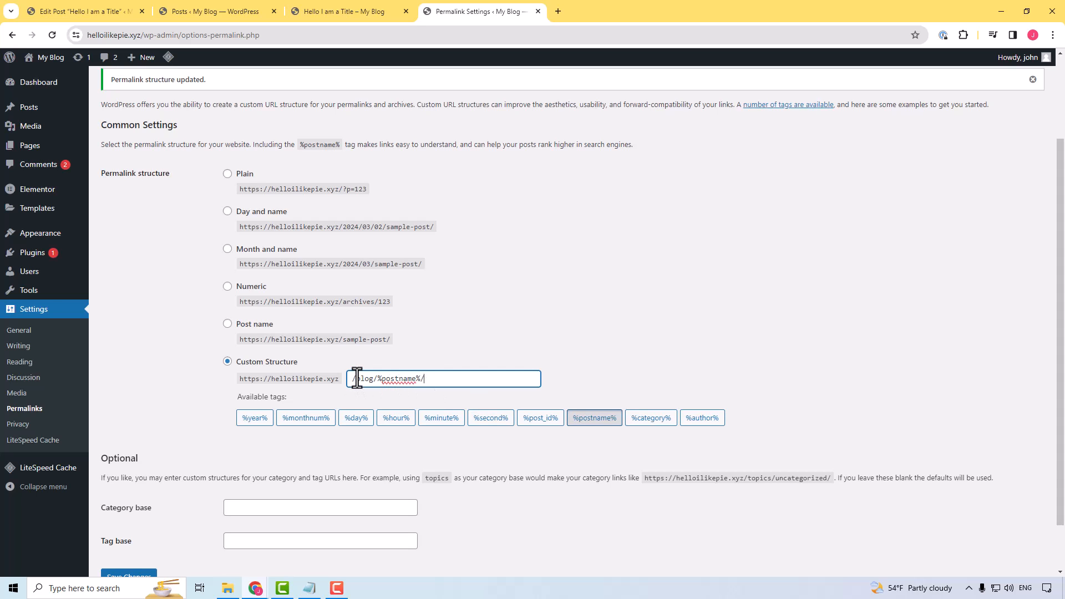
# Review the blog prefix in the custom permalink structure and save the changes.
pyautogui.moveTo(362, 380); pyautogui.dragTo(326, 383)
pyautogui.click(467, 354)
pyautogui.scroll(-2, 380, 369)
pyautogui.click(119, 519)
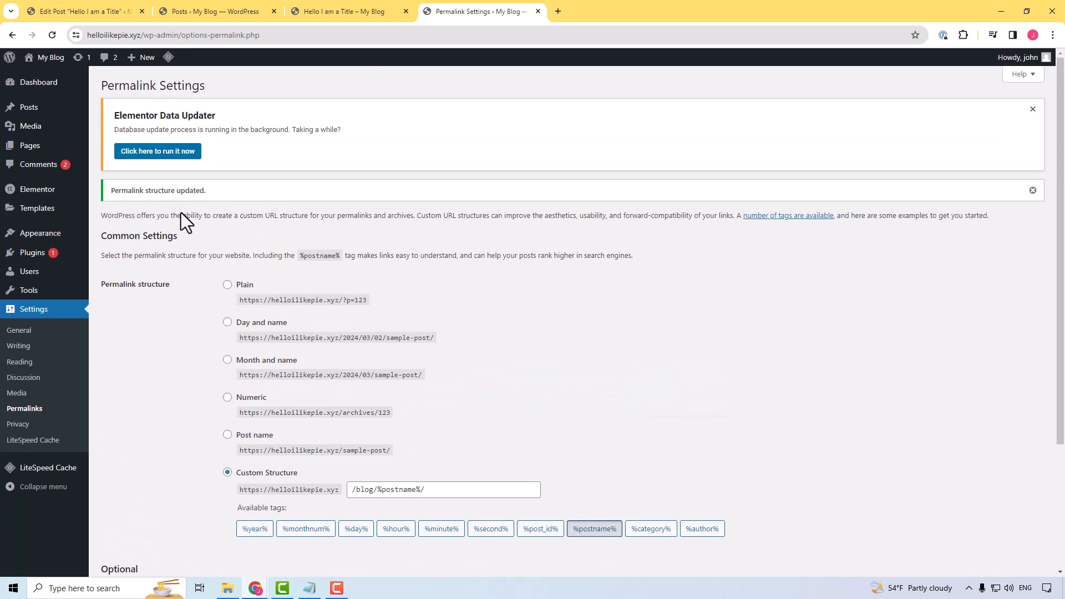
# Close the published post, post list and post editor pages, leaving only the Permalink Settings page open.
pyautogui.click(355, 12)
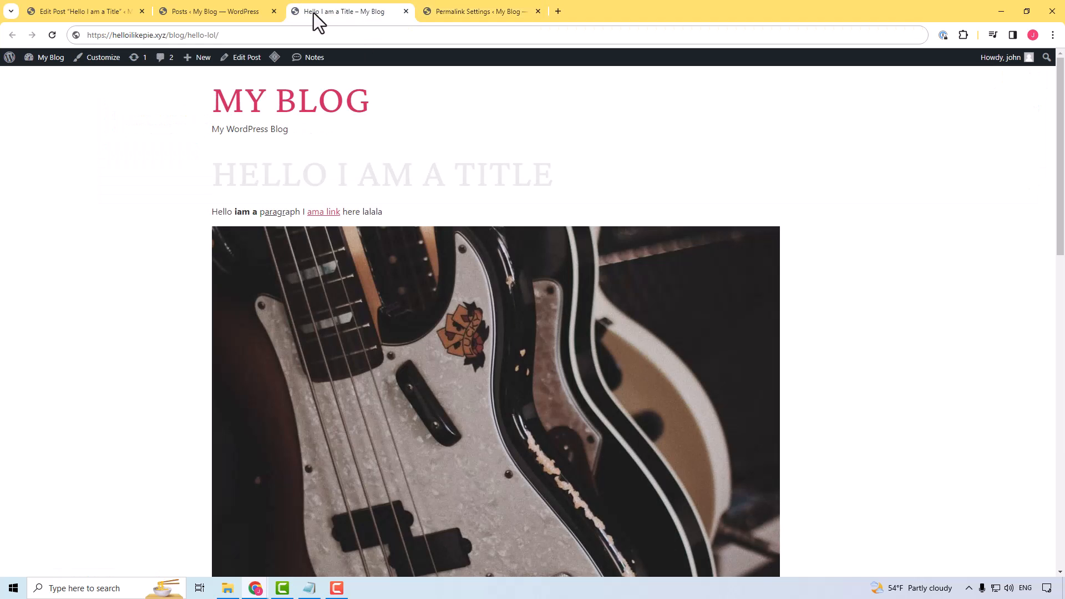
pyautogui.hotkey('ctrl', 'w')
pyautogui.hotkey('ctrl', 'w')
pyautogui.click(117, 11)
pyautogui.hotkey('ctrl', 'w')
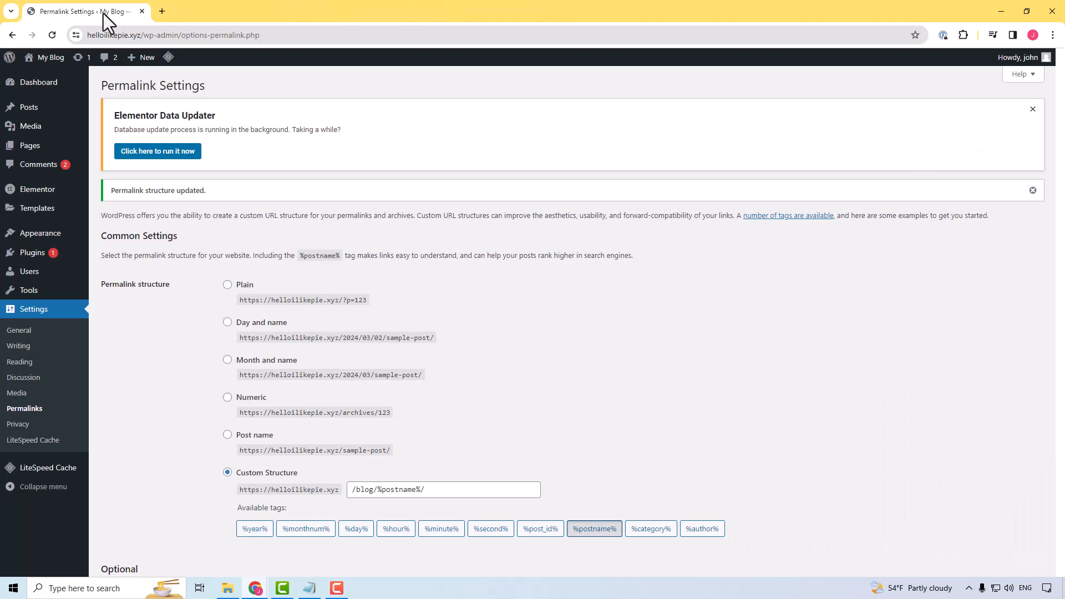
# View the published post "Hello I am a Title" from the post list in a new tab and check its URL and content.
pyautogui.click(41, 111)
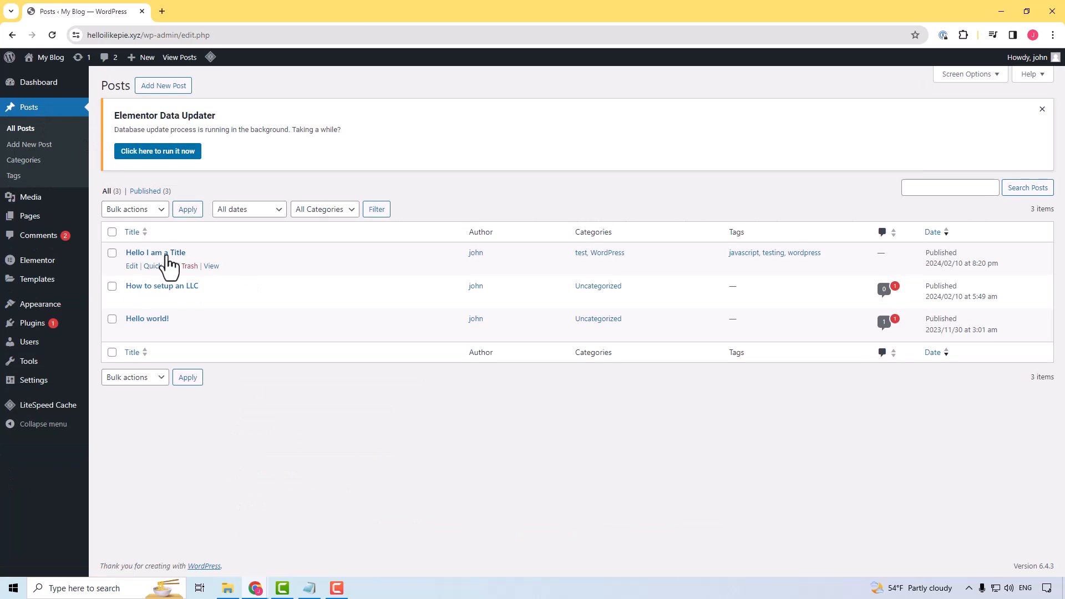
pyautogui.keyDown('ctrl'); pyautogui.click(212, 267); pyautogui.keyUp('ctrl')
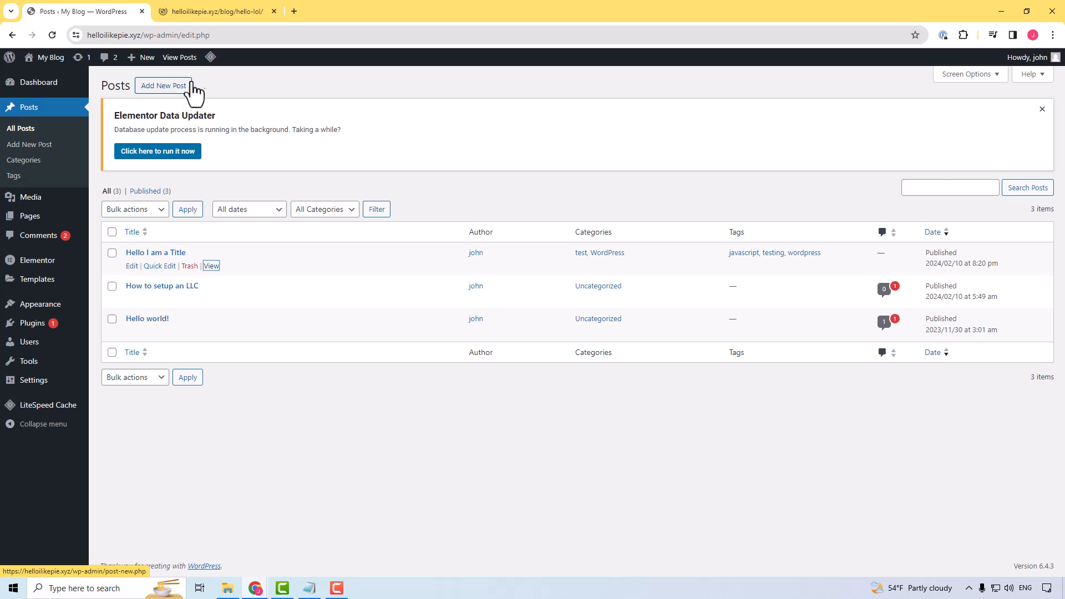
pyautogui.click(207, 7)
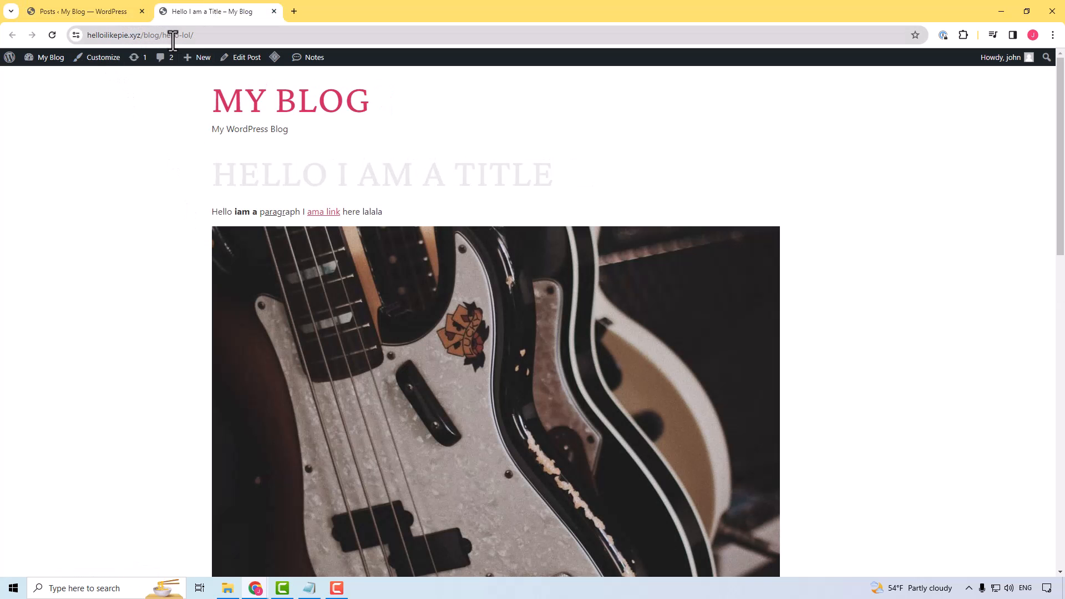
pyautogui.scroll(-15, 286, 266)
pyautogui.scroll(12, 278, 327)
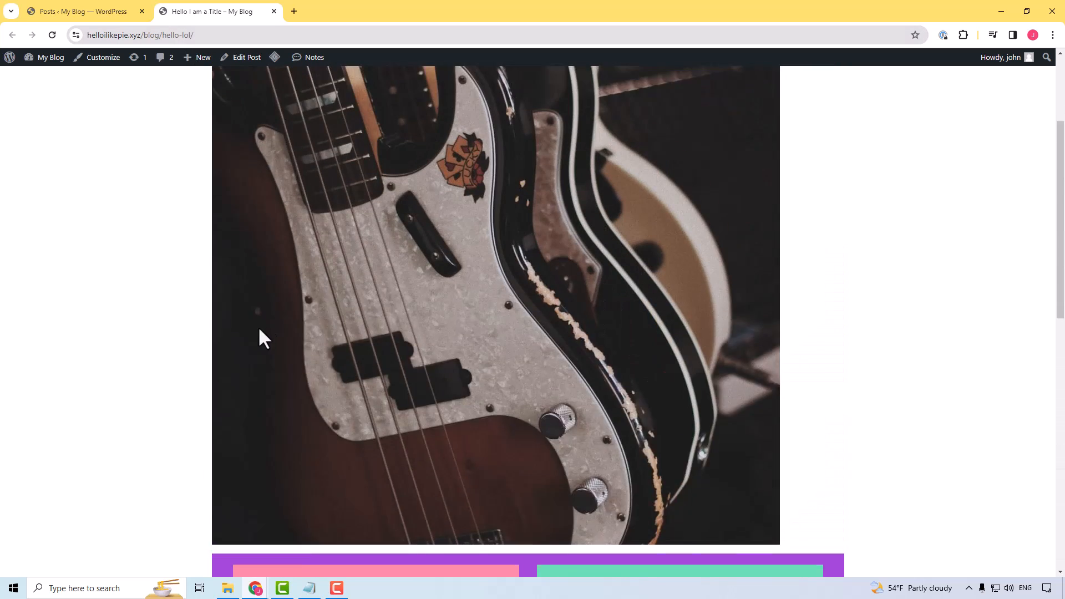
pyautogui.scroll(5, 266, 331)
# Return to the Permalink Settings, set the permalink structure to Post name and save the changes.
pyautogui.moveTo(10, 59)
pyautogui.click(22, 78)
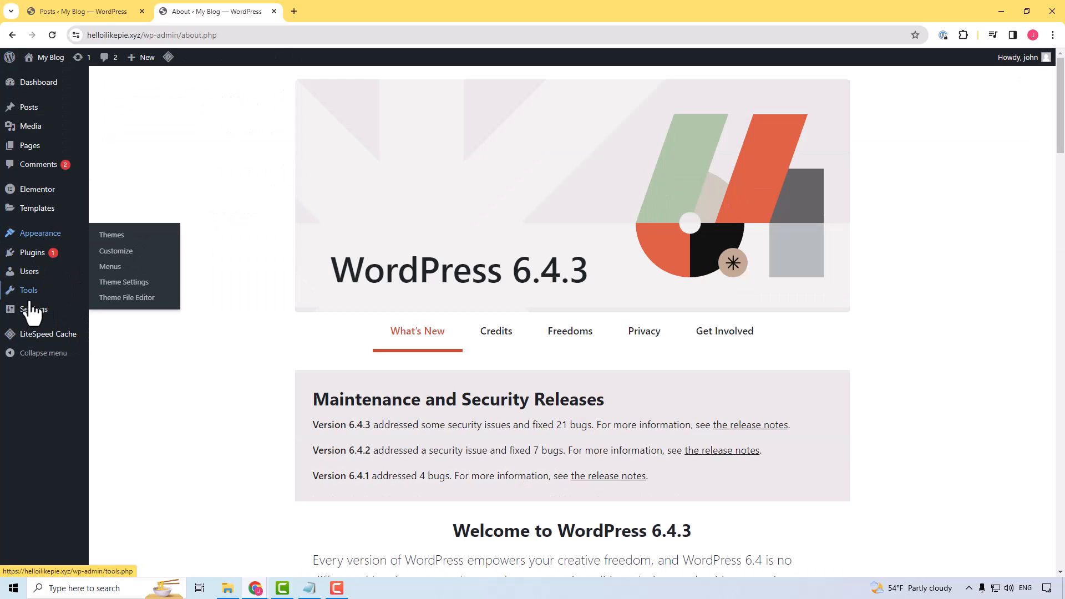
pyautogui.moveTo(33, 311)
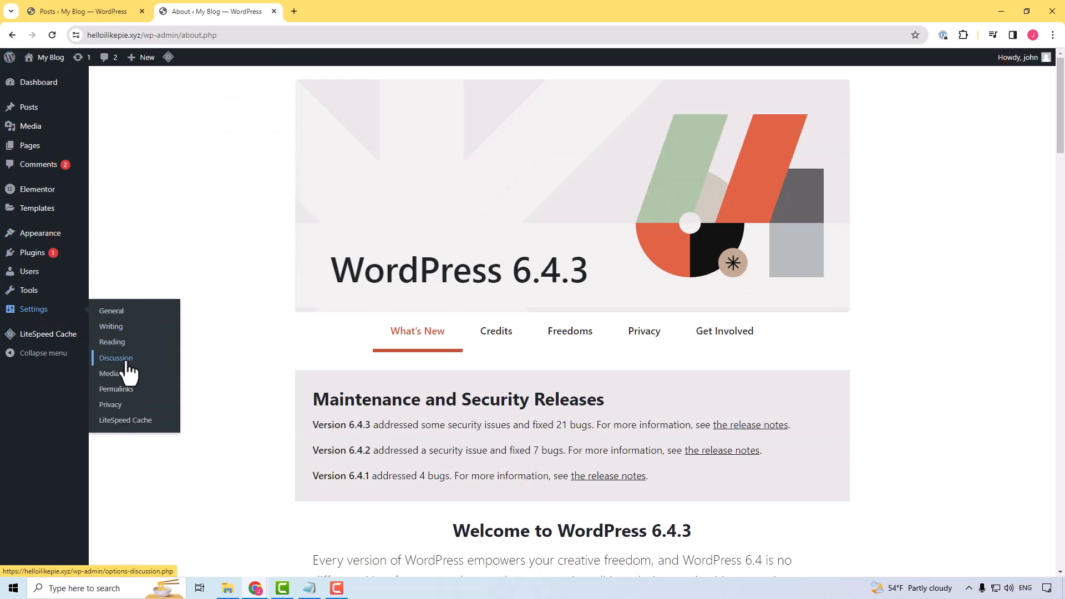
pyautogui.click(120, 390)
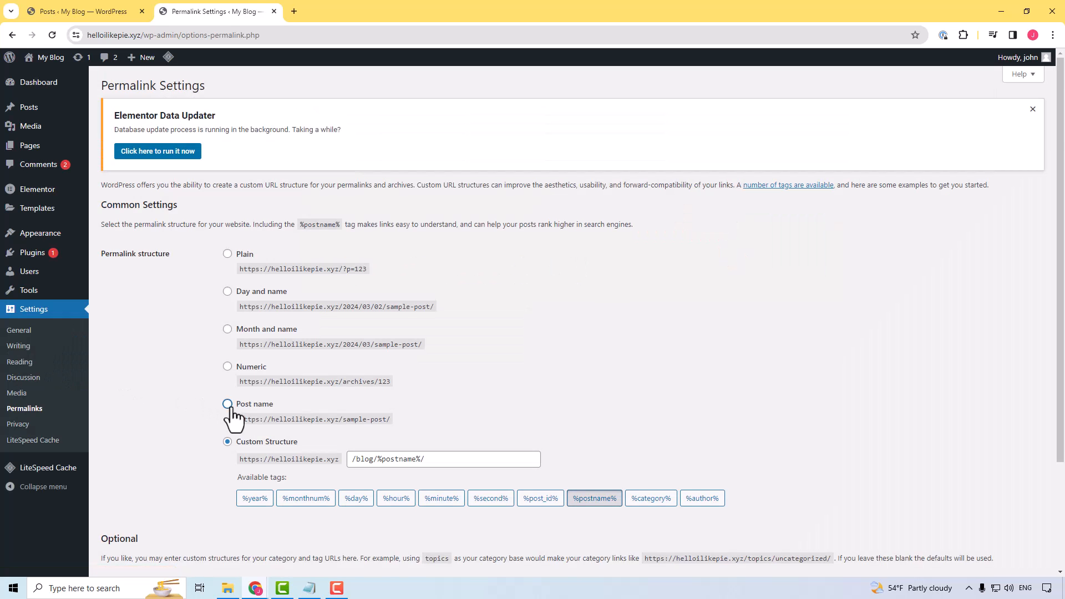
pyautogui.click(228, 404)
pyautogui.scroll(-3, 216, 388)
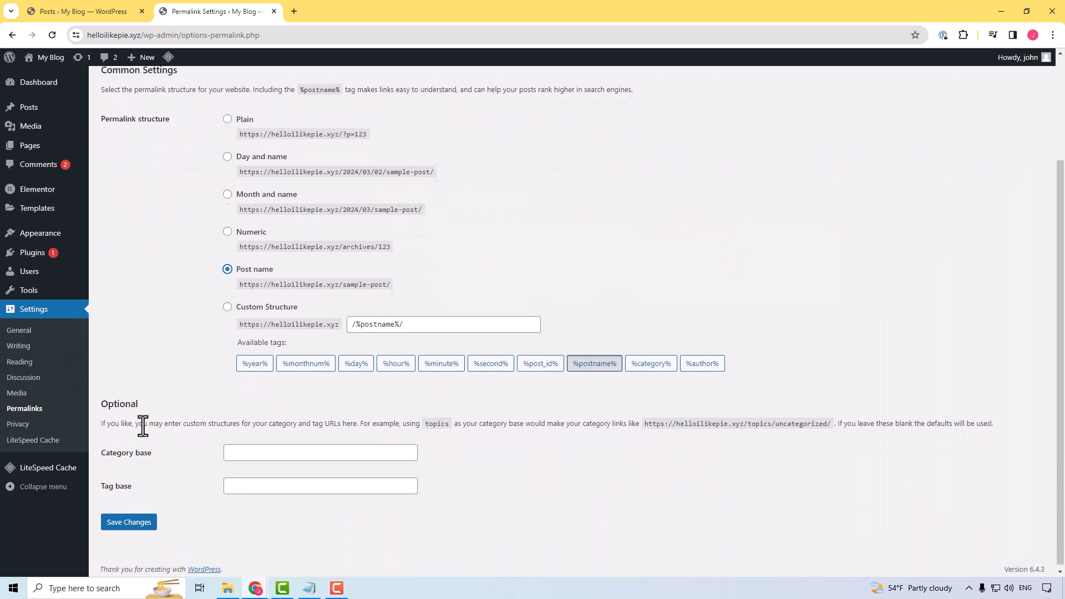
pyautogui.click(119, 520)
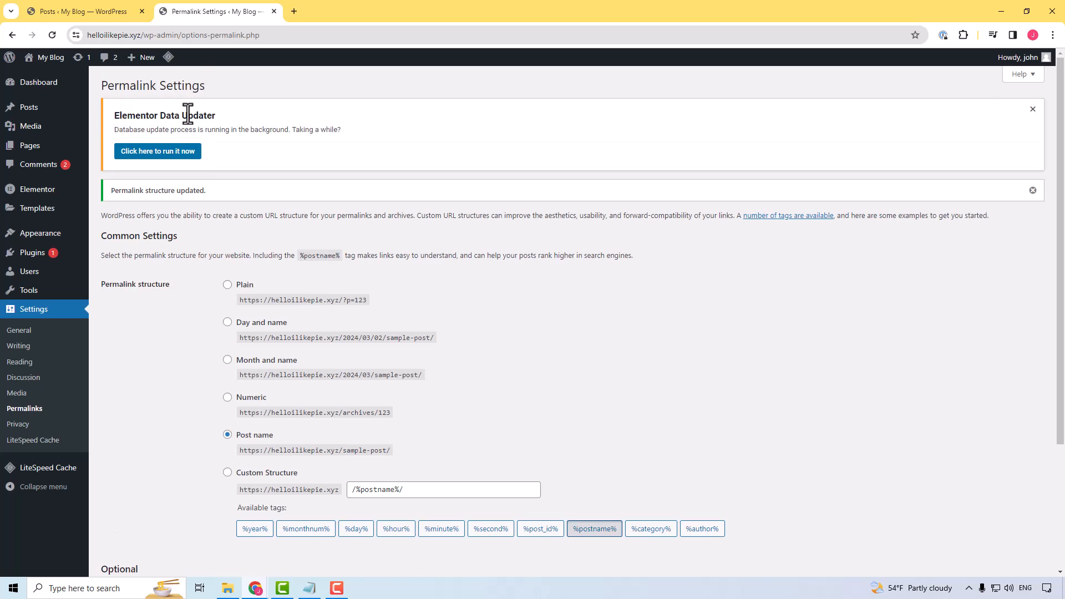
# Open the post "Hello I am a Title" for editing, follow its permalink to the live page and check the URL.
pyautogui.click(24, 108)
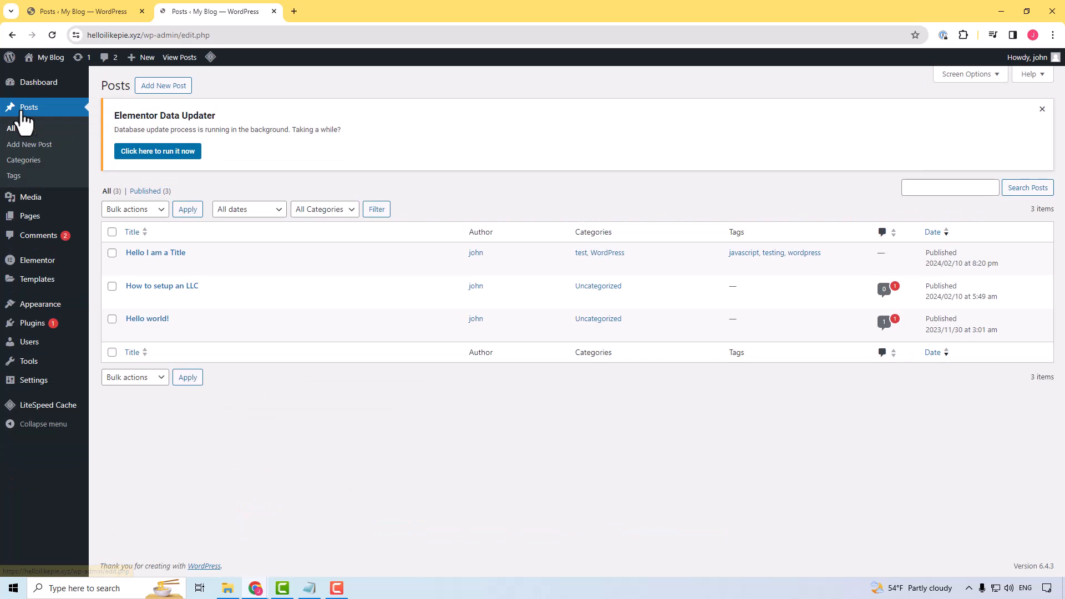
pyautogui.click(150, 253)
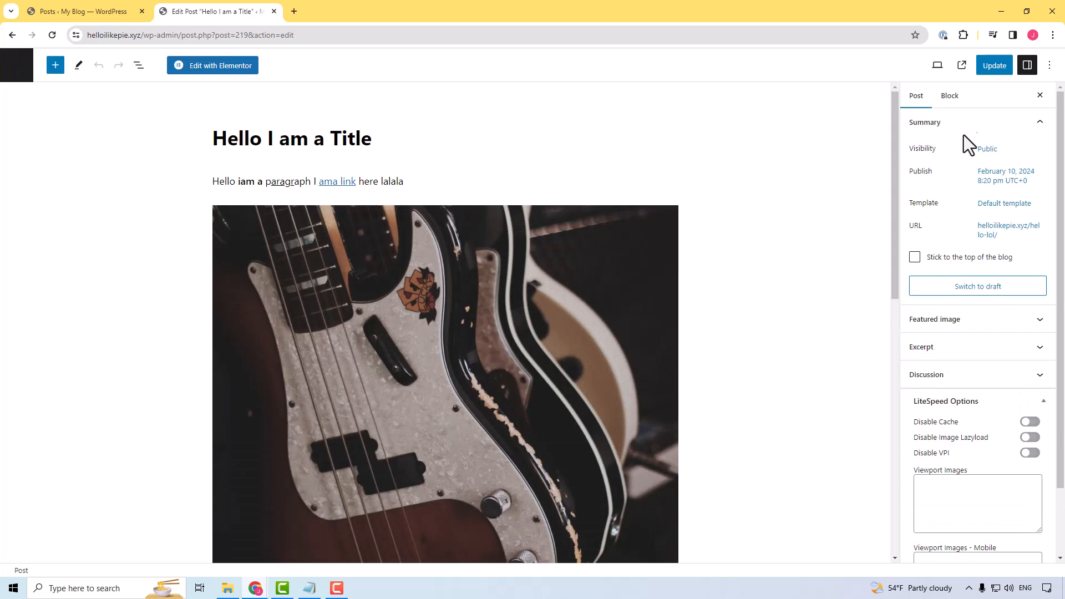
pyautogui.click(989, 234)
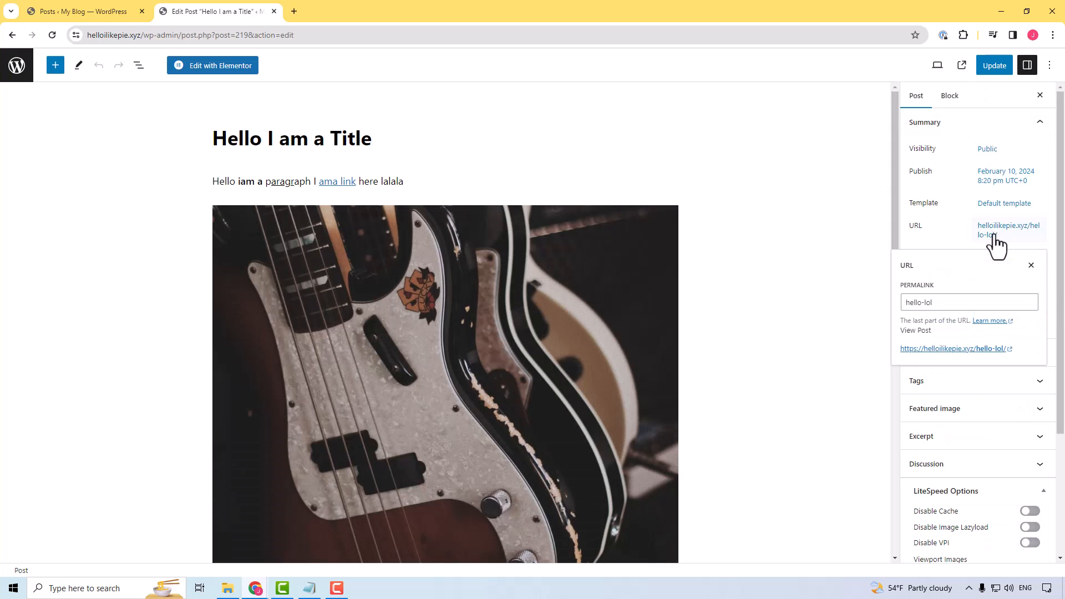
pyautogui.click(934, 350)
pyautogui.moveTo(137, 35); pyautogui.dragTo(279, 37)
pyautogui.click(243, 35)
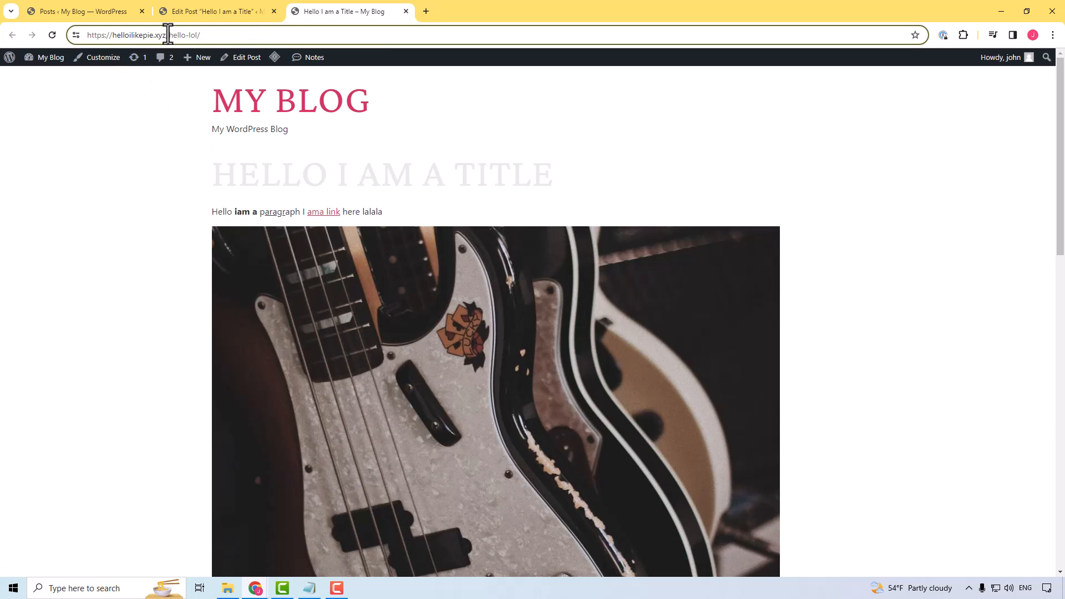